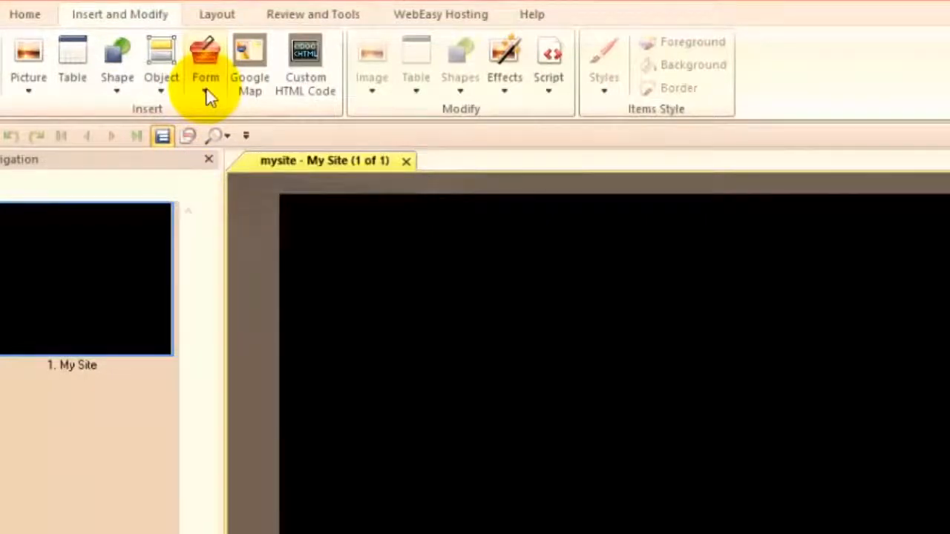
Insert a Contact Details form and enter the recipient's e-mail address as its Email Address value.
left_click(206, 90)
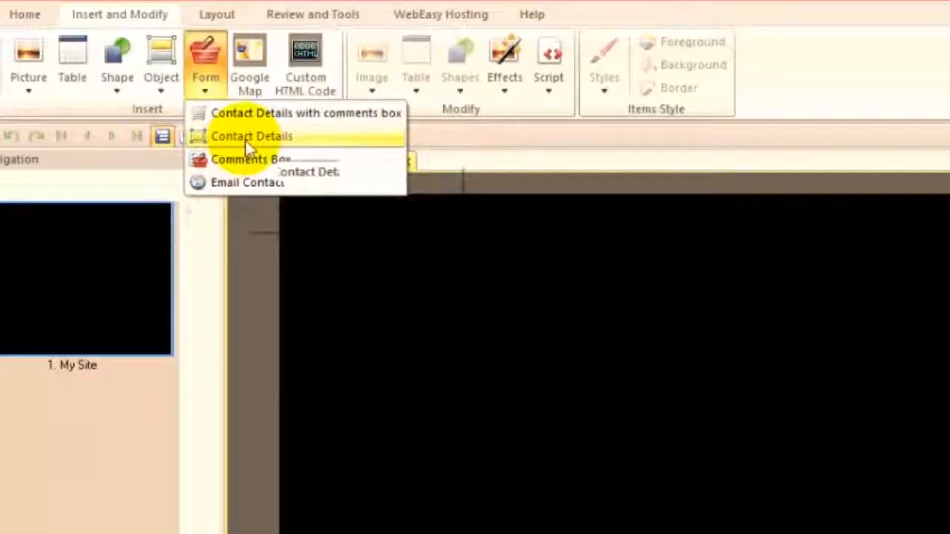
left_click(245, 140)
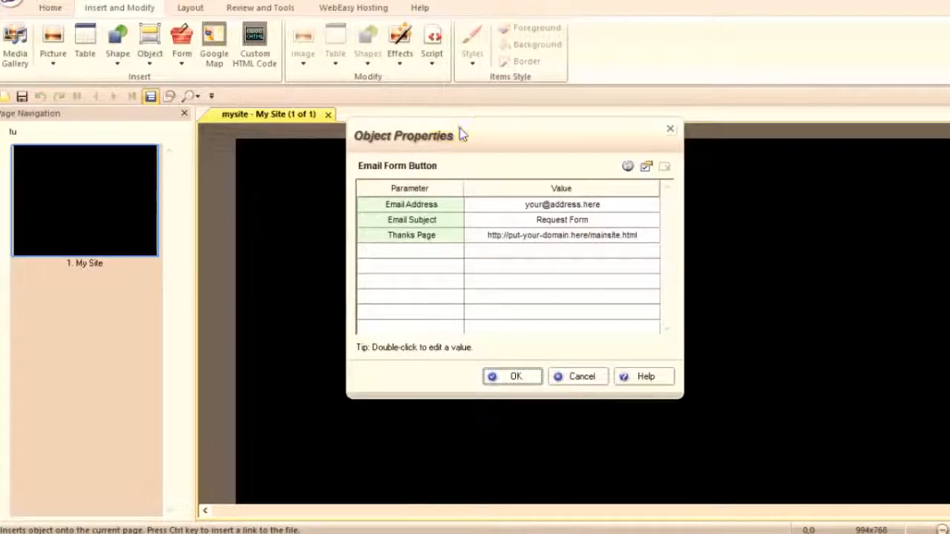
left_click_drag(461, 131, 482, 127)
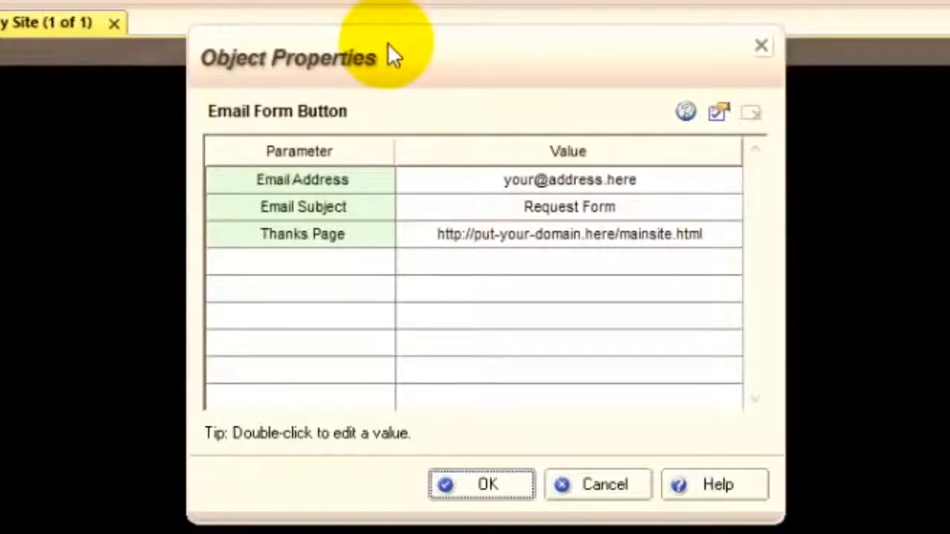
double_click(563, 182)
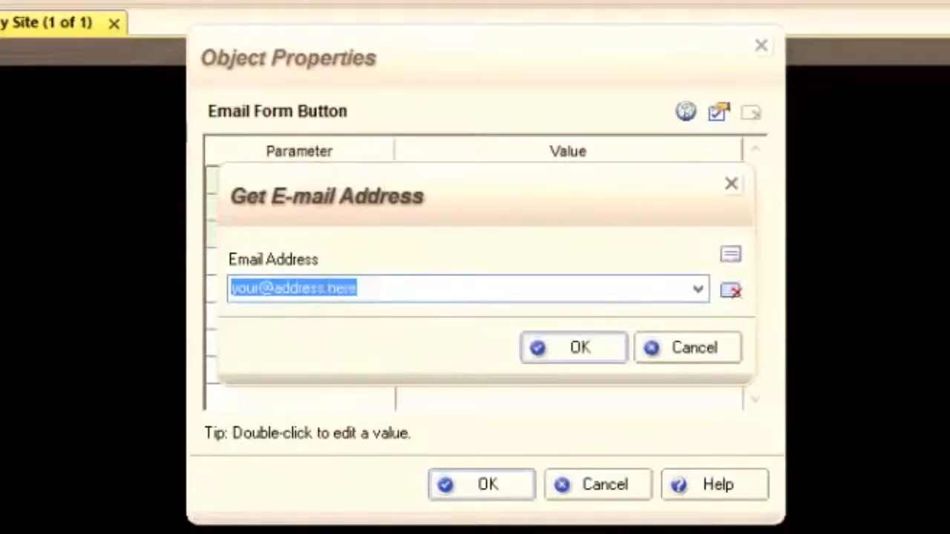
type("email@email")
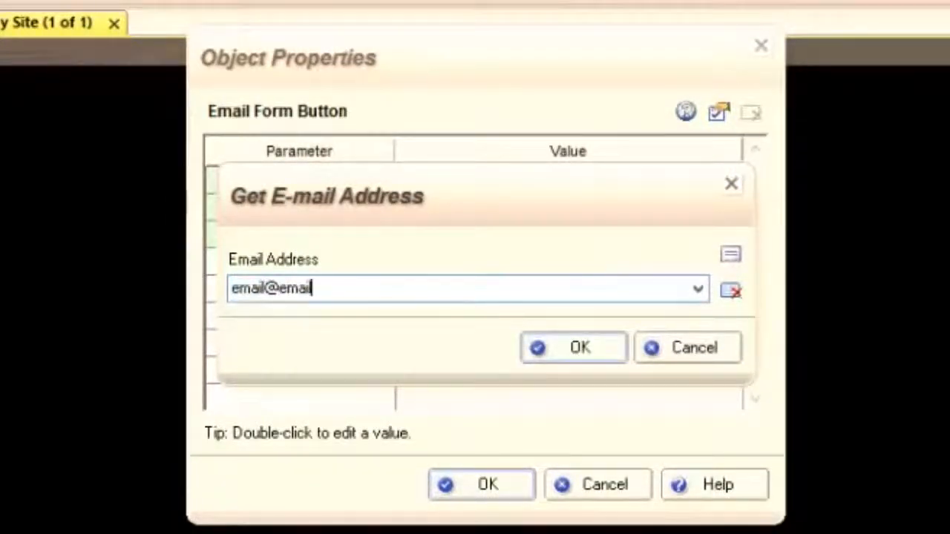
type(".com")
key("Return")
type("mail.c")
Set the form's Email Subject to "Form Submissions".
left_click(557, 206)
double_click(556, 206)
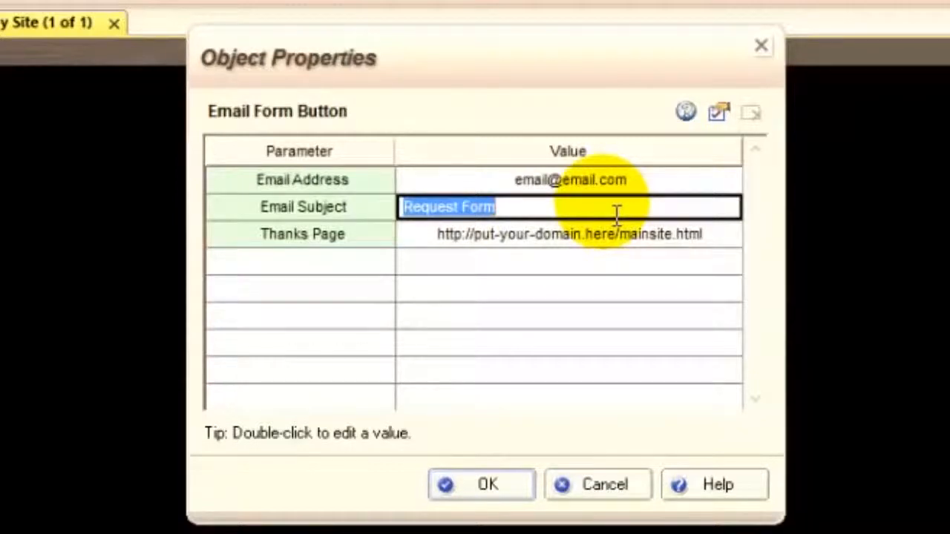
type("Form Submissions")
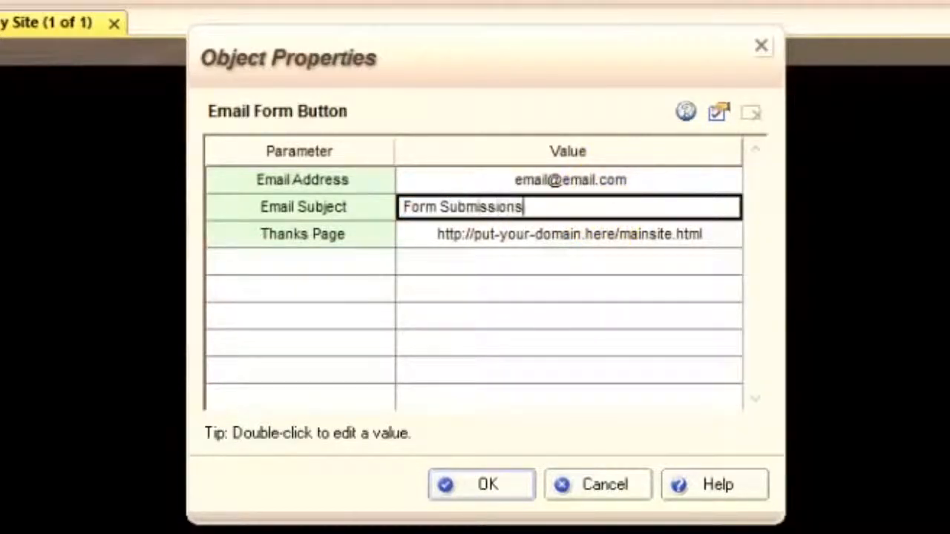
double_click(519, 236)
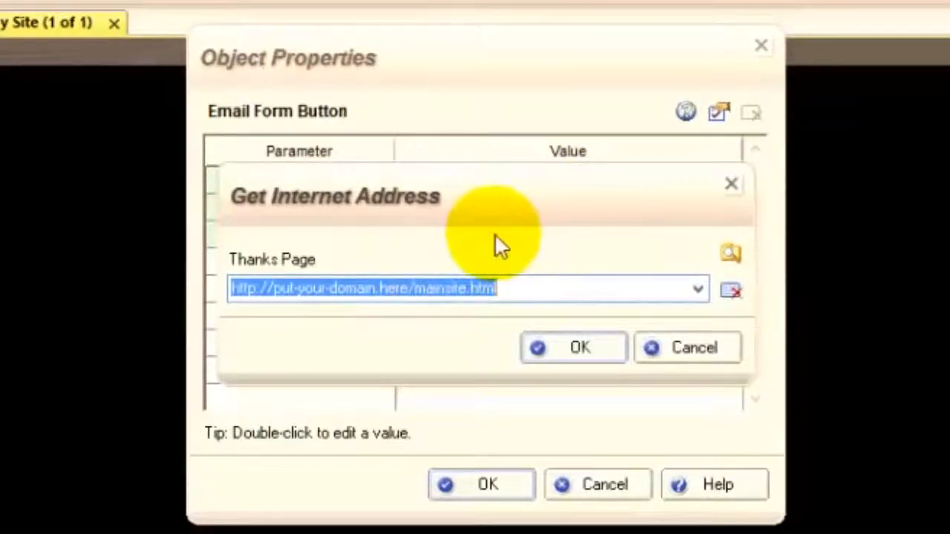
type("http://www.acme.com")
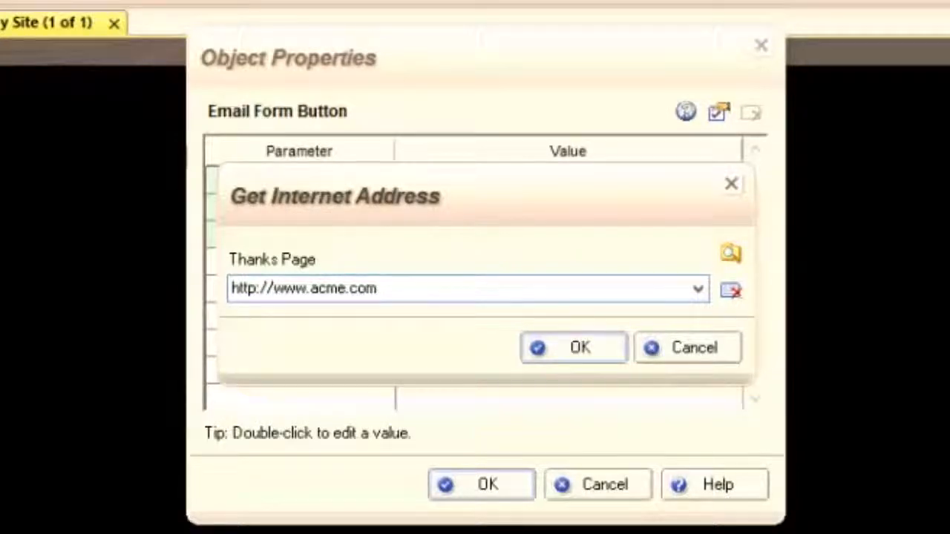
type("/")
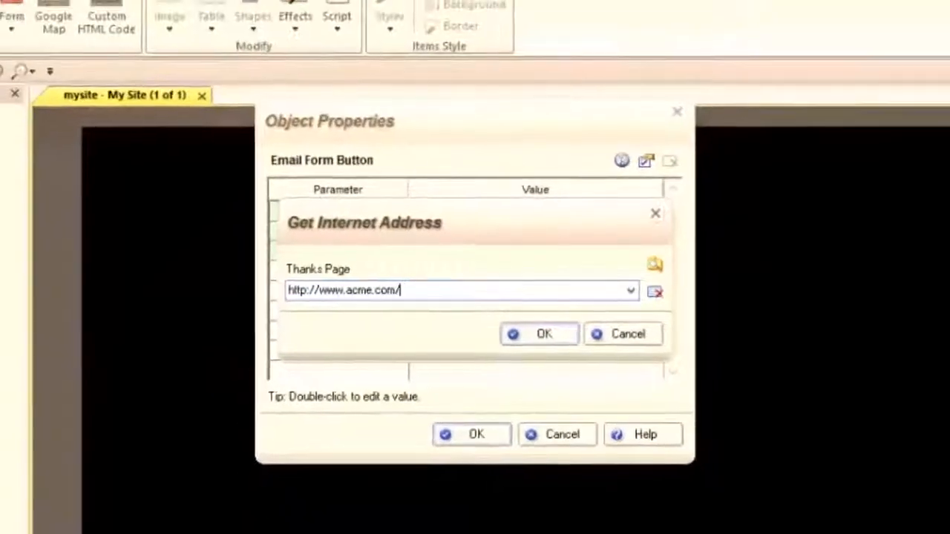
type("th")
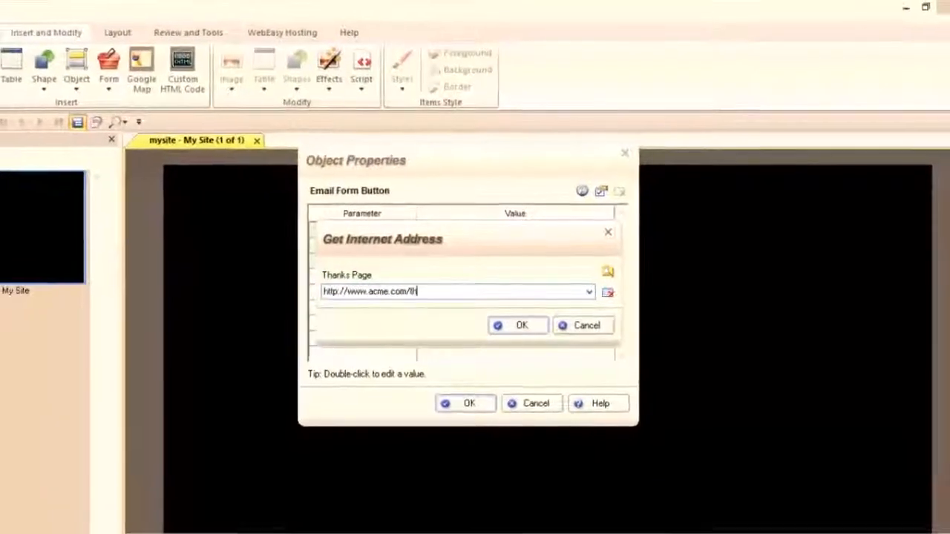
type("ank.html")
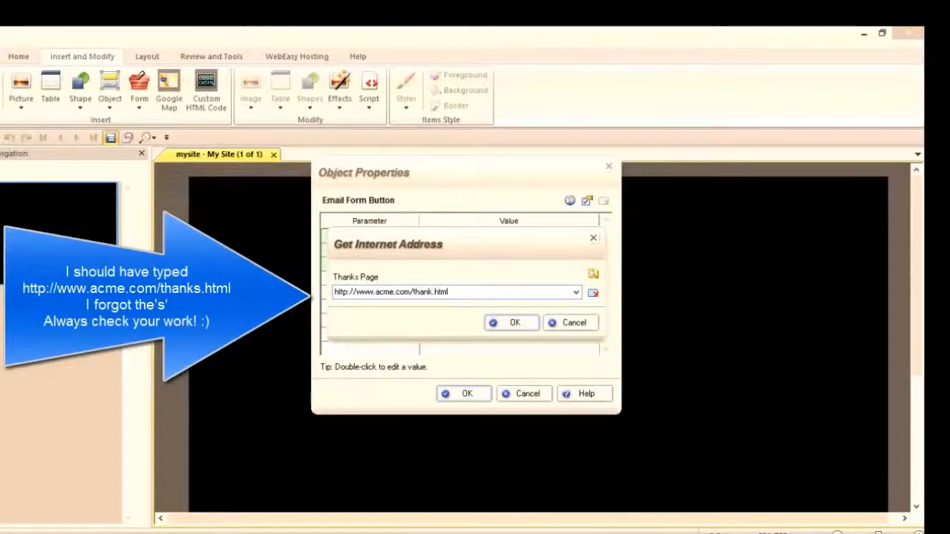
left_click(492, 324)
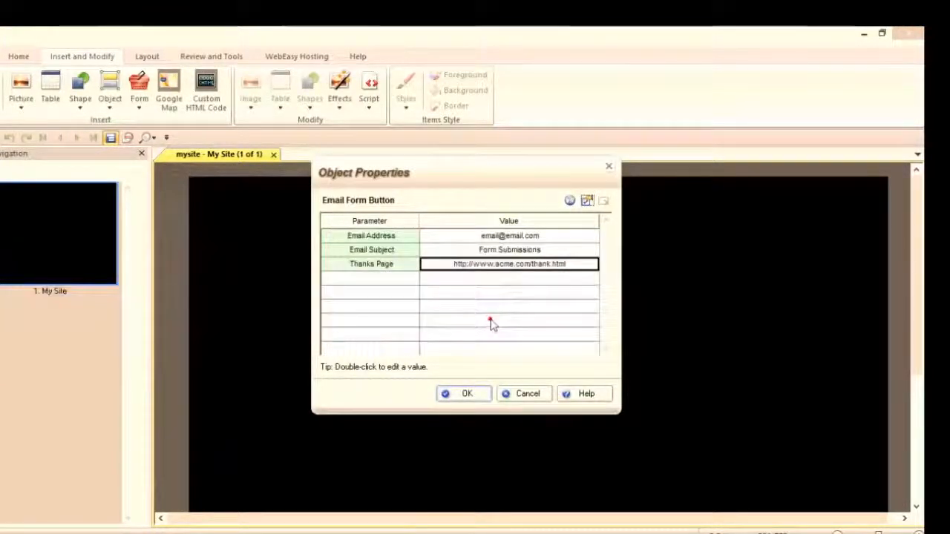
left_click(464, 394)
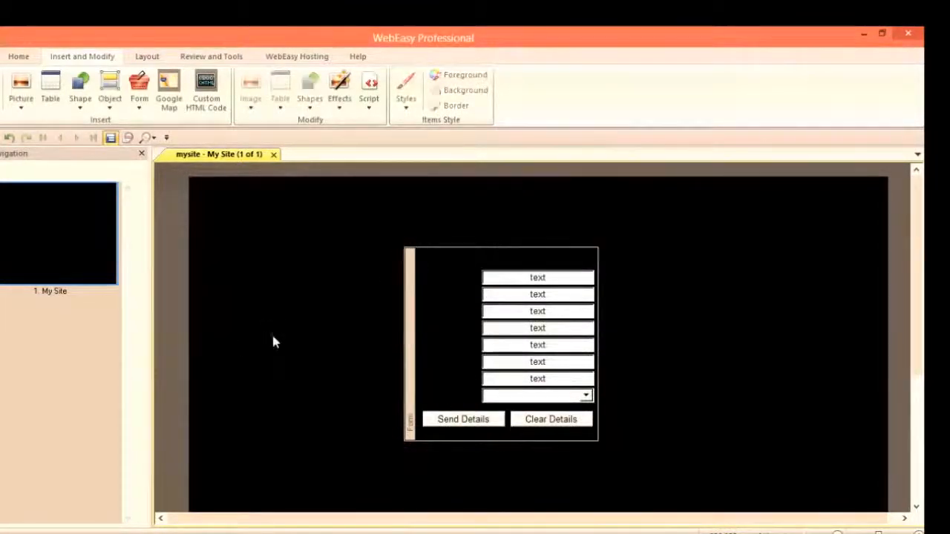
Change the page's background to solid white.
left_click(439, 281)
left_click(224, 312)
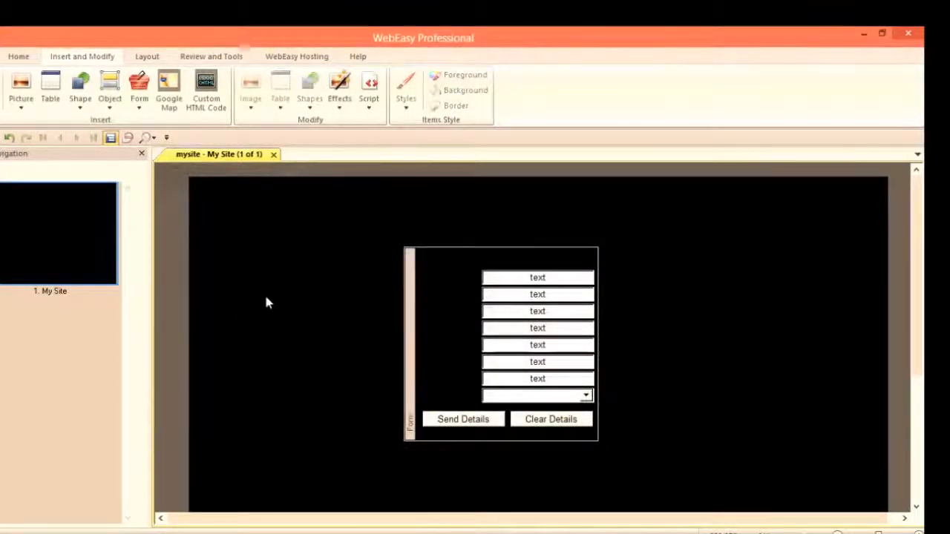
right_click(268, 297)
left_click(295, 373)
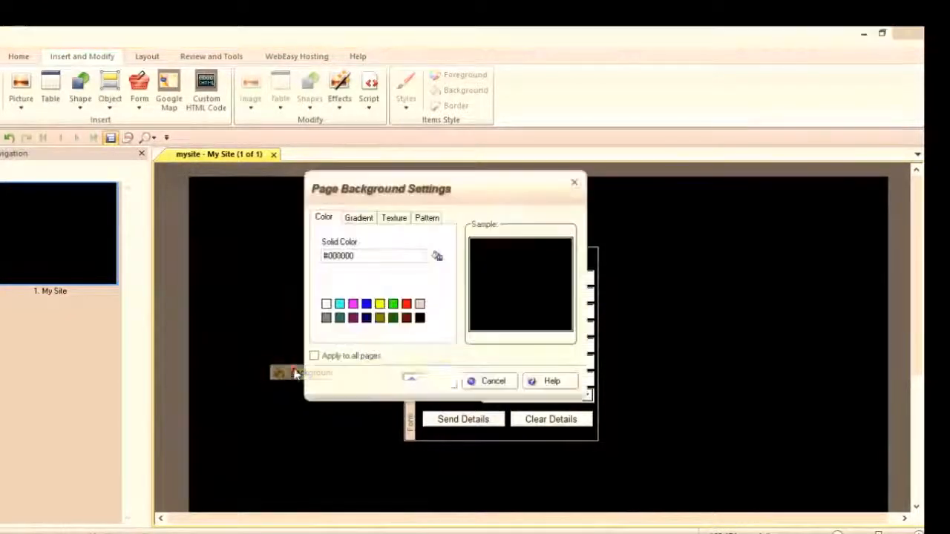
left_click(326, 303)
left_click(416, 381)
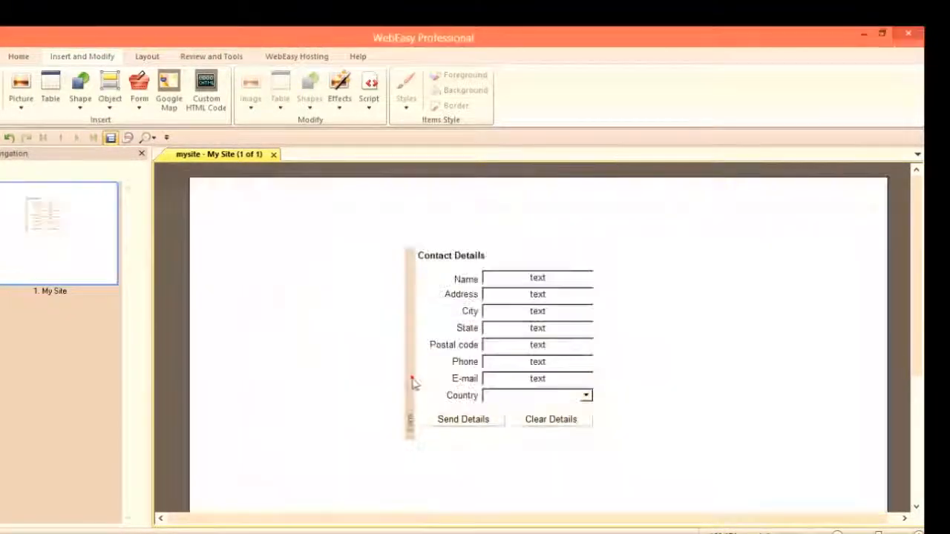
left_click(536, 266)
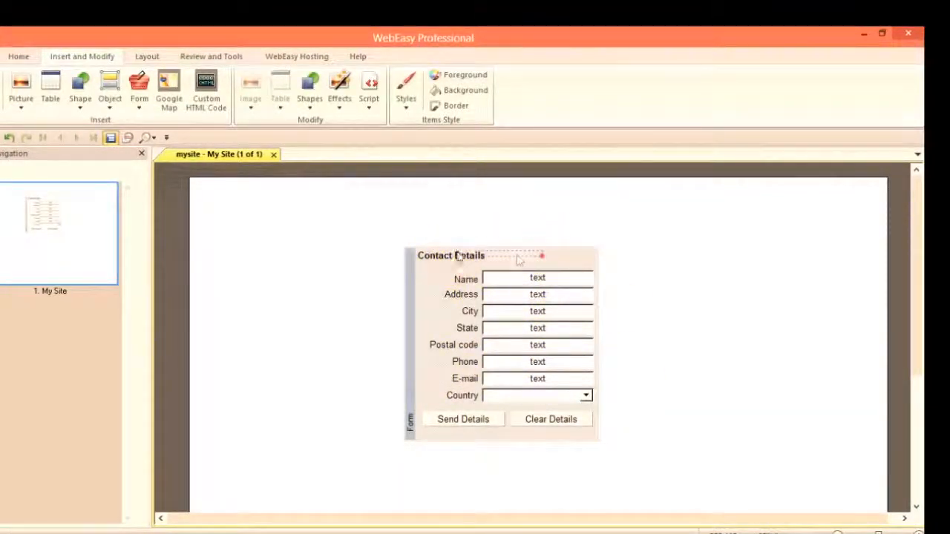
left_click(564, 230)
left_click(526, 262)
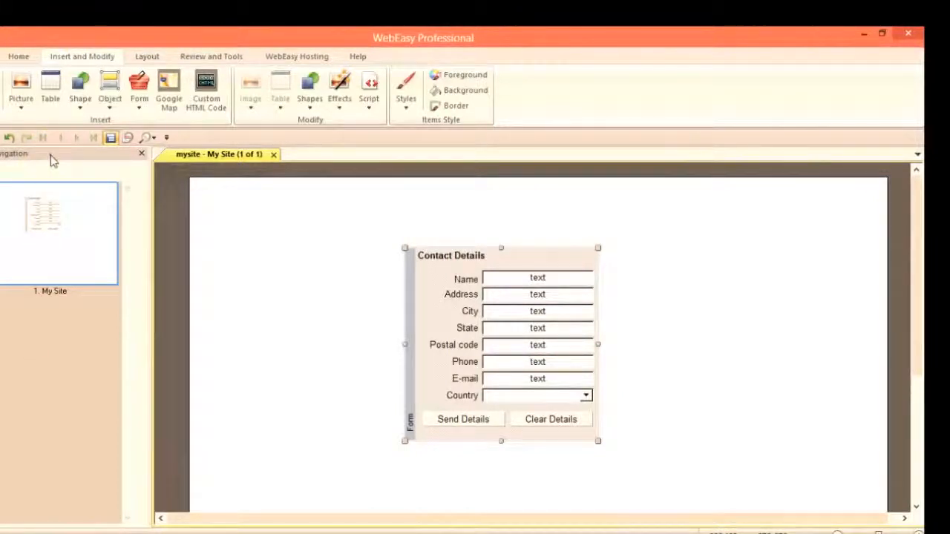
Add a blank page to the site after the My Site page.
left_click(20, 57)
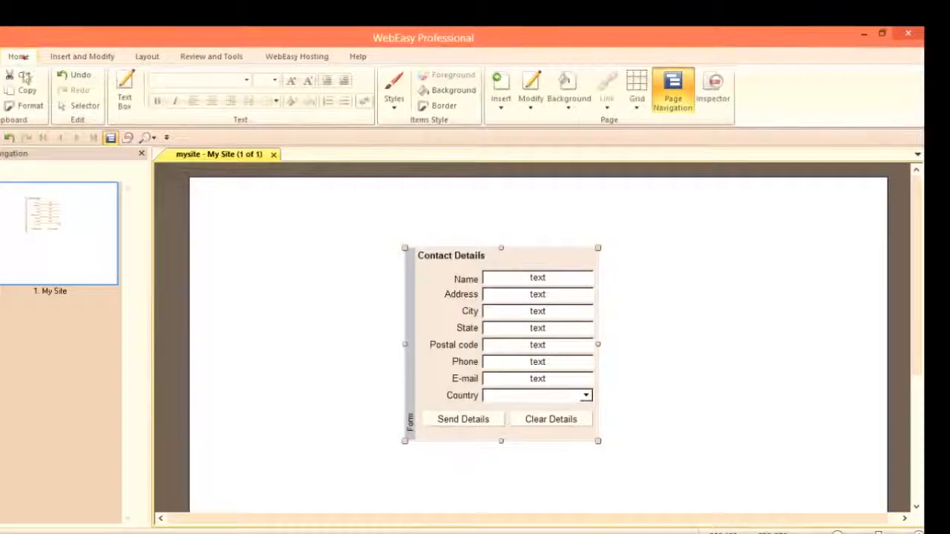
left_click(529, 111)
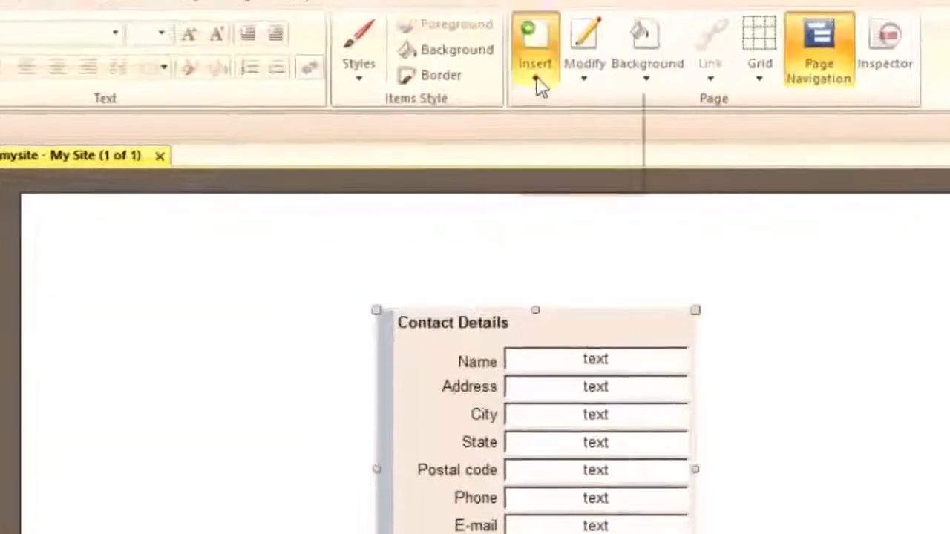
left_click(538, 79)
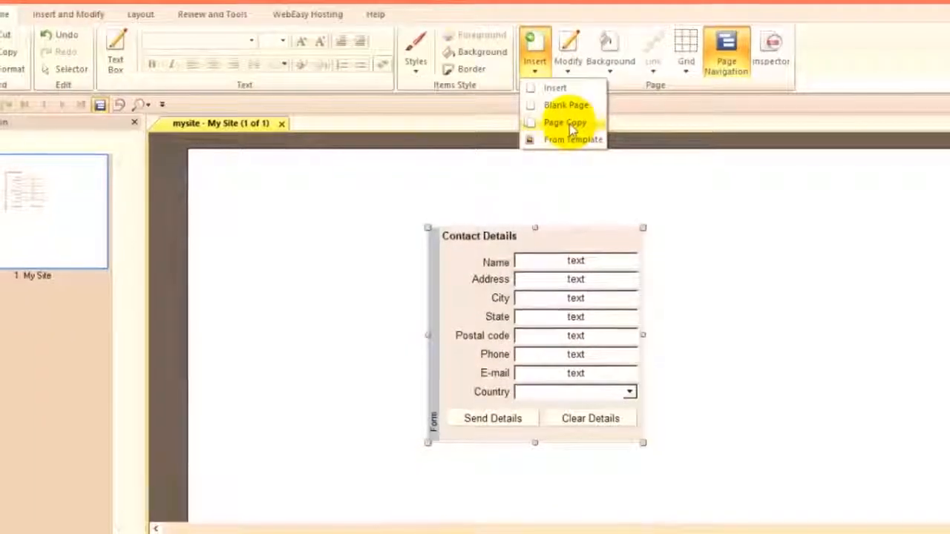
left_click(565, 105)
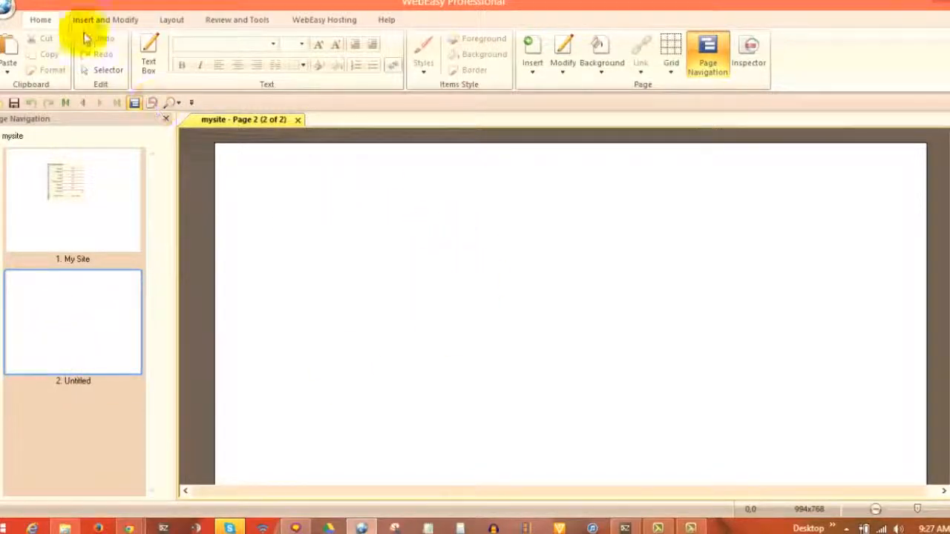
Draw a text box about 506 by 178 pixels near the middle of the new blank page.
left_click(149, 56)
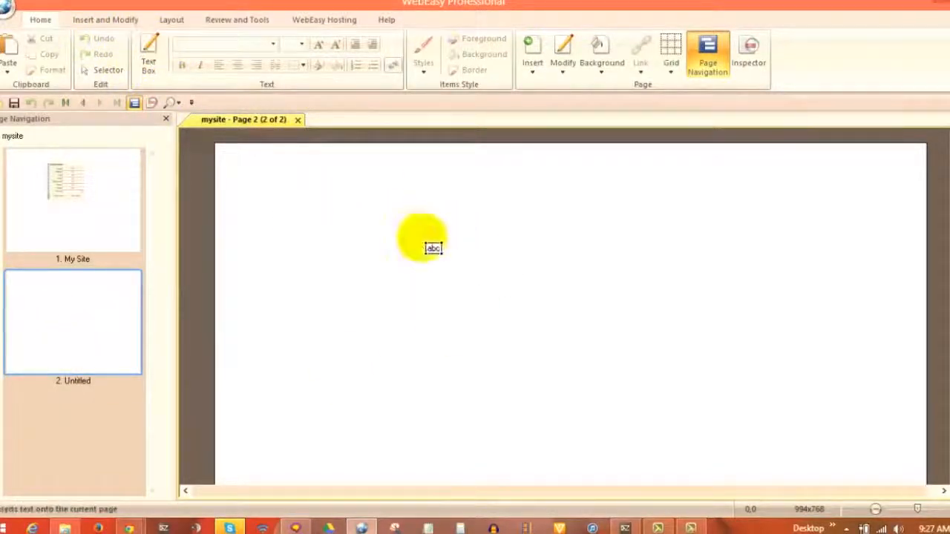
left_click(451, 281)
left_click_drag(540, 312, 802, 396)
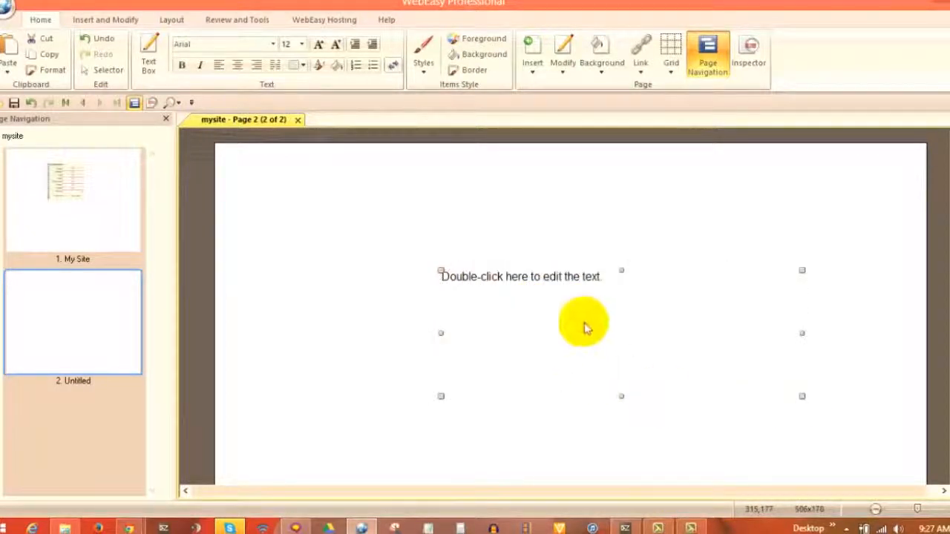
Replace the text box's placeholder text with a message beginning "Thank You".
left_click(568, 322)
left_click_drag(613, 280, 276, 275)
type("T")
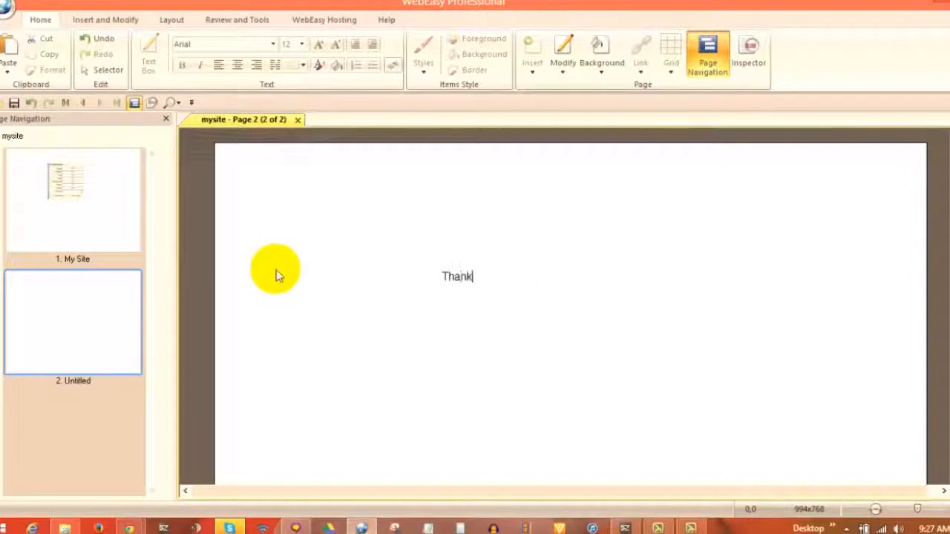
type("hank You F")
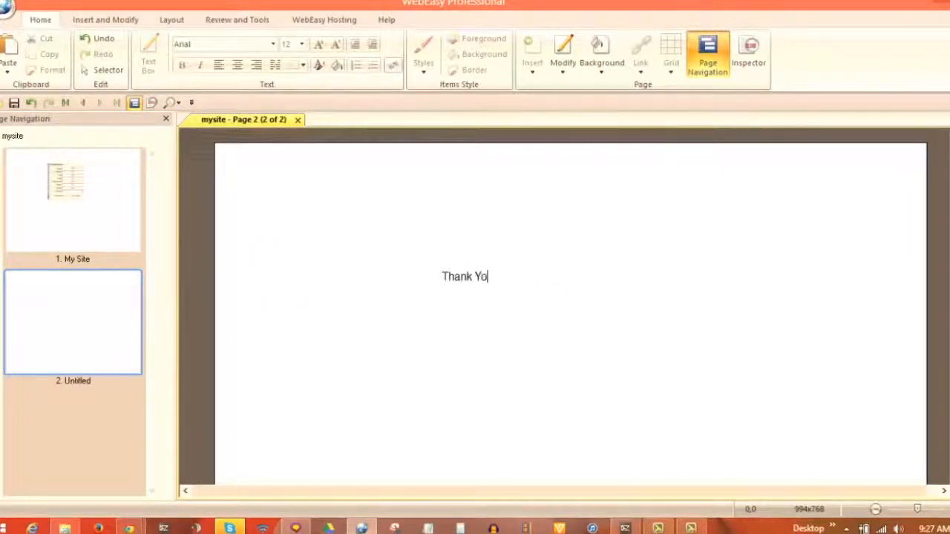